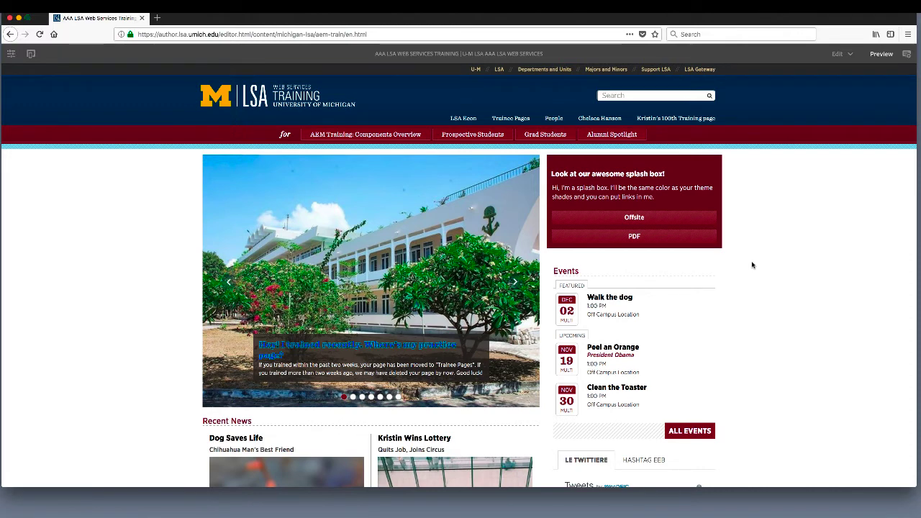
# Check the editing mode list, then cycle the homepage slideshow through every slide back to the first
pyautogui.click(853, 59)
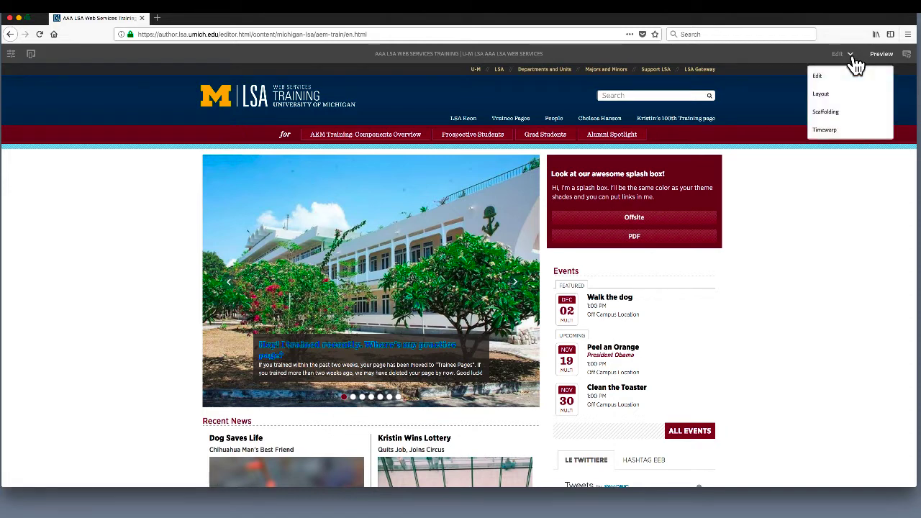
pyautogui.click(852, 59)
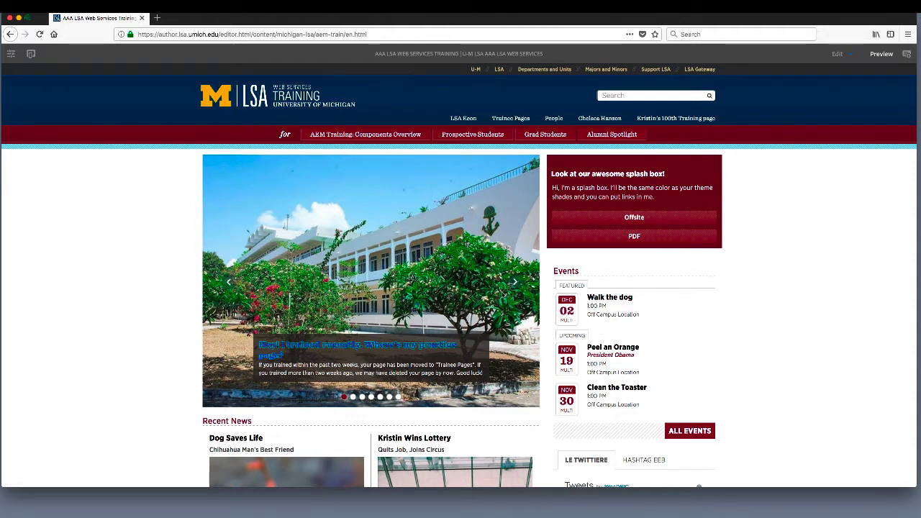
pyautogui.click(514, 284)
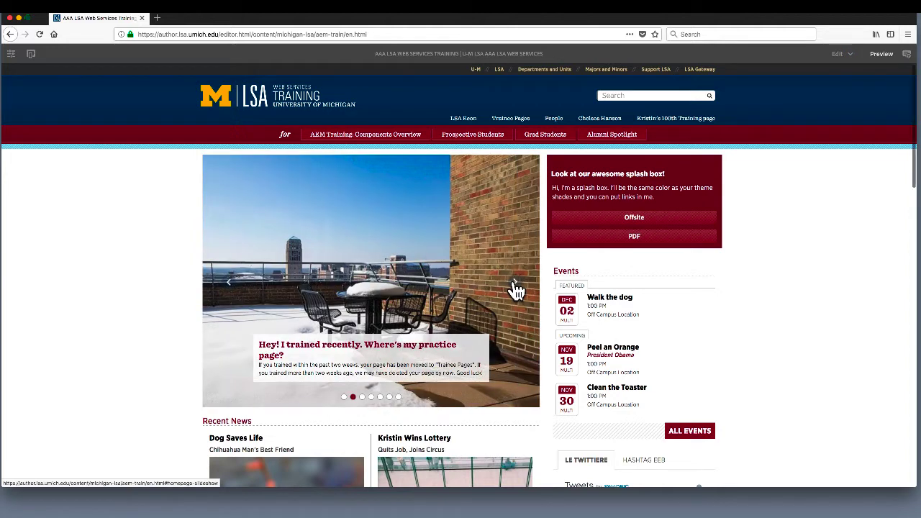
pyautogui.click(515, 284)
pyautogui.click(514, 284)
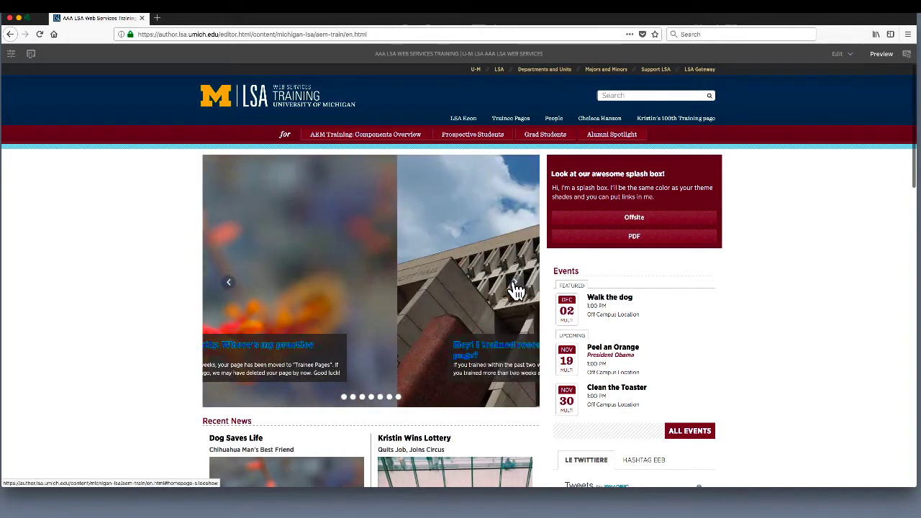
pyautogui.click(515, 285)
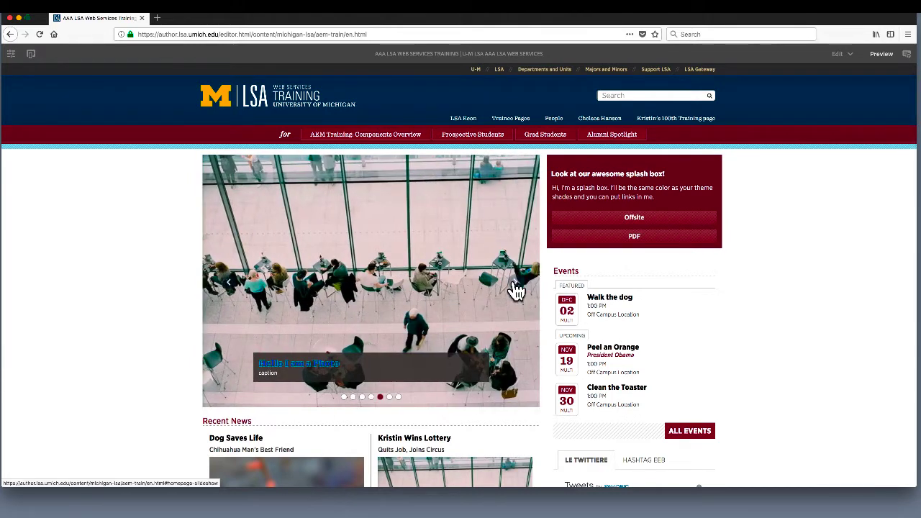
pyautogui.click(515, 286)
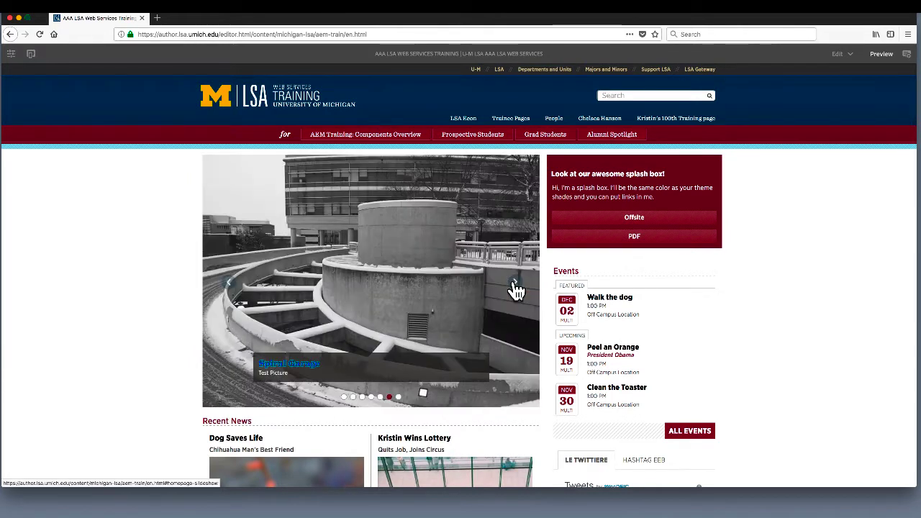
pyautogui.click(515, 285)
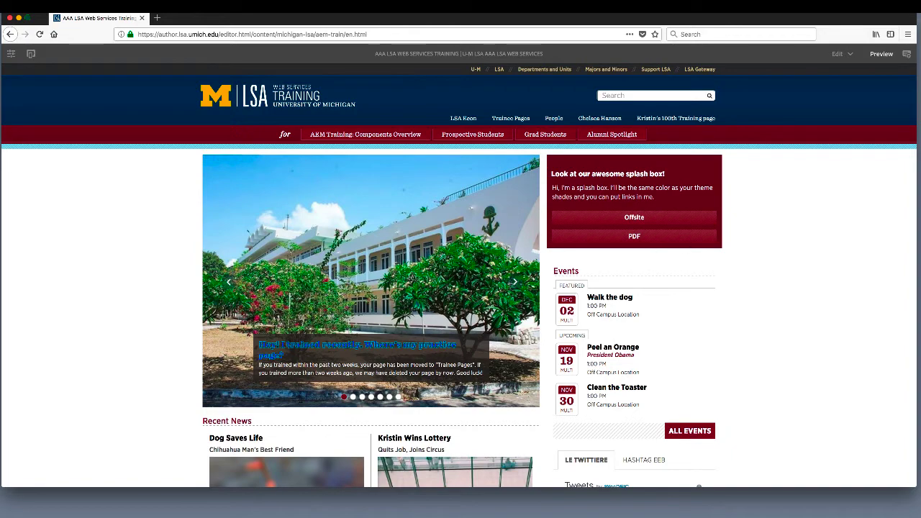
# Scroll down the homepage and back up to the top
pyautogui.scroll(-3, 699, 338)
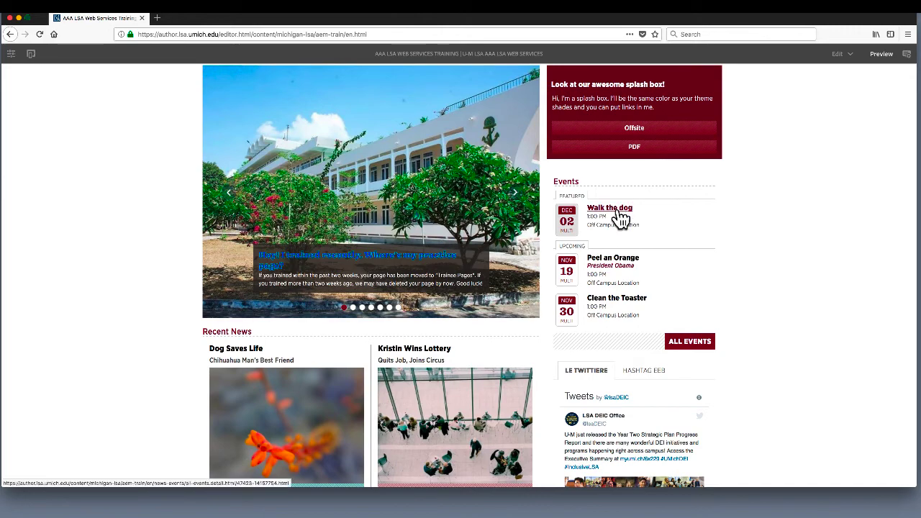
pyautogui.scroll(-4, 717, 300)
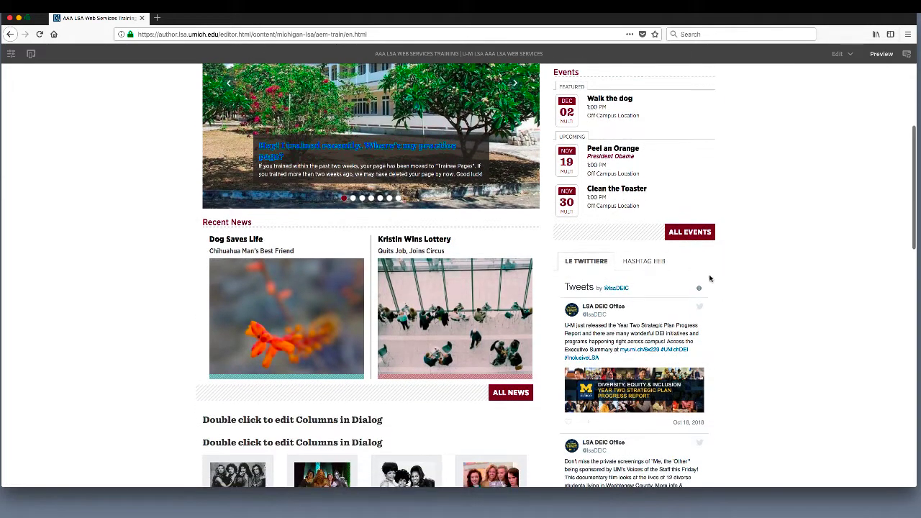
pyautogui.scroll(-2, 727, 343)
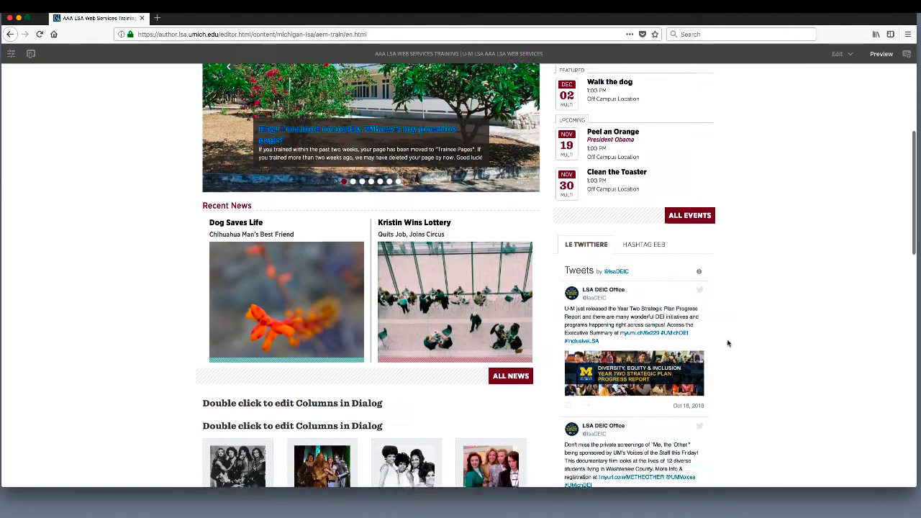
pyautogui.scroll(4, 727, 341)
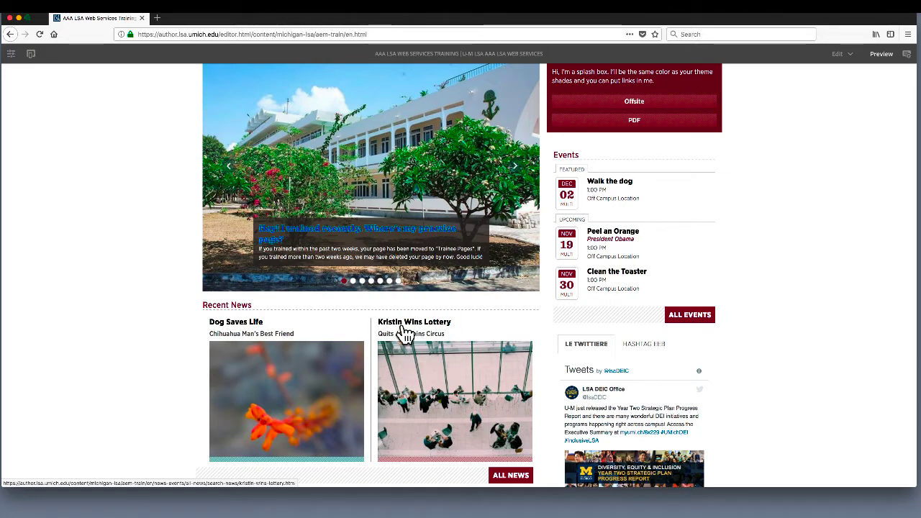
pyautogui.scroll(1, 403, 327)
pyautogui.scroll(3, 406, 327)
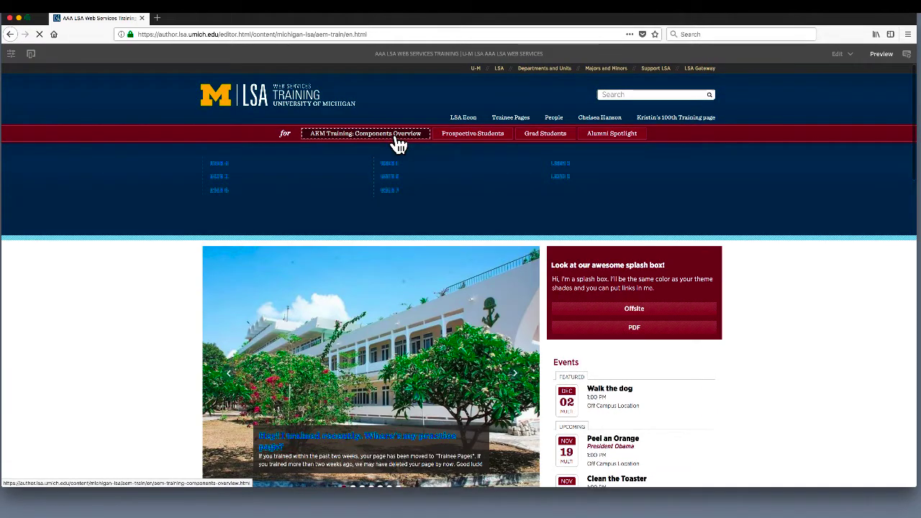
# Open AEM Training: Components Overview and expand then collapse both 'This is an accordion' sections
pyautogui.click(398, 136)
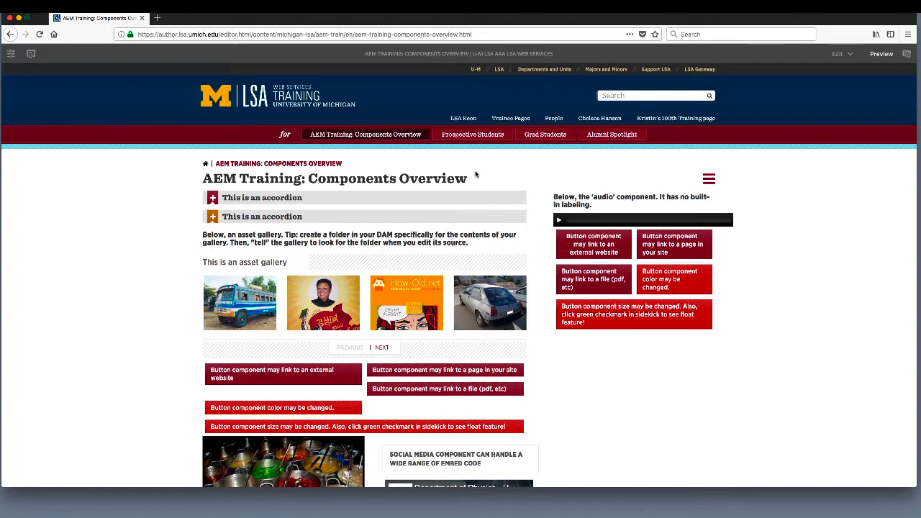
pyautogui.click(437, 199)
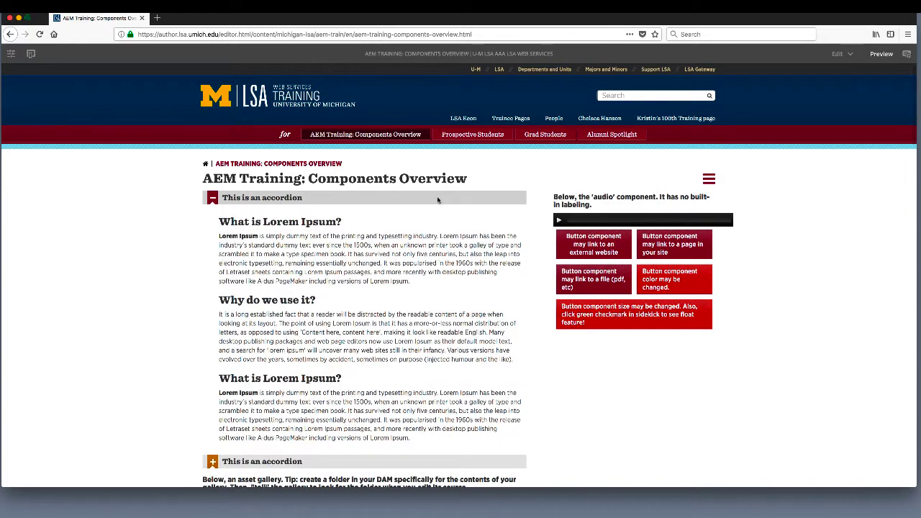
pyautogui.click(438, 199)
pyautogui.click(430, 217)
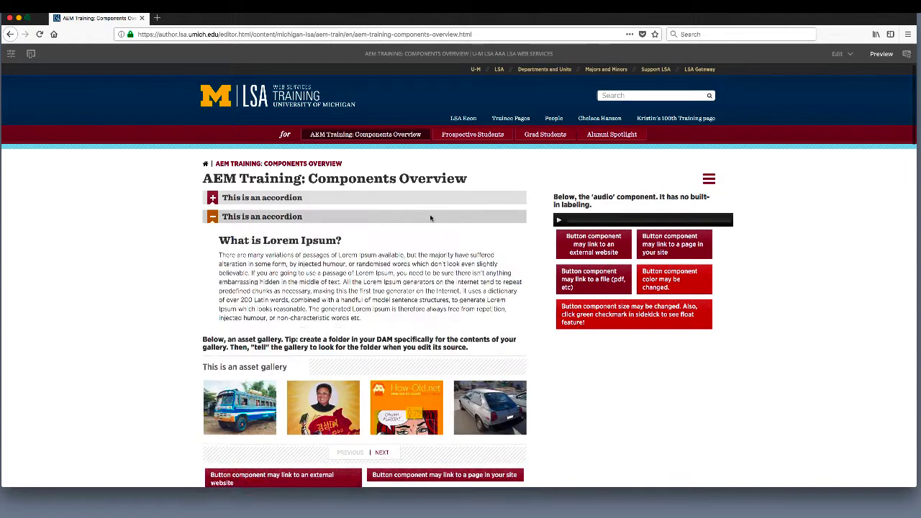
pyautogui.click(430, 217)
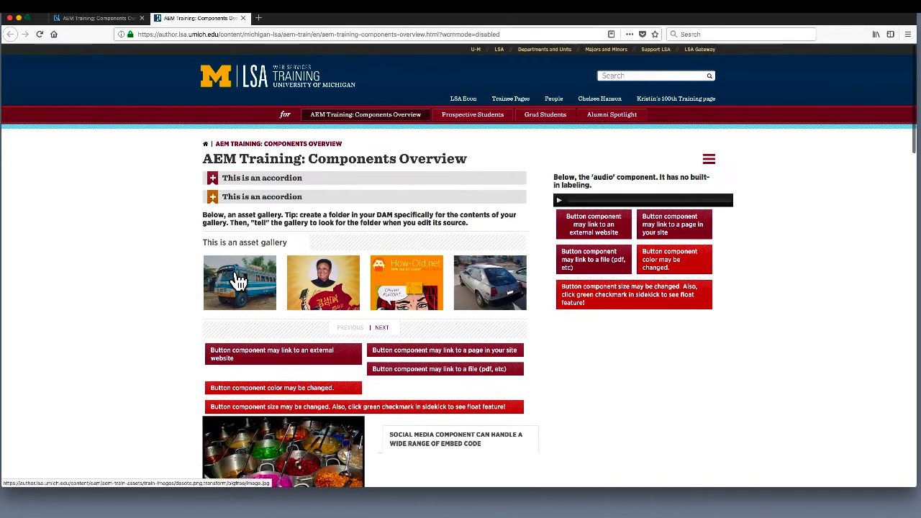
# Enlarge the bus photo and browse two more gallery images, then scroll down to the button components
pyautogui.click(235, 275)
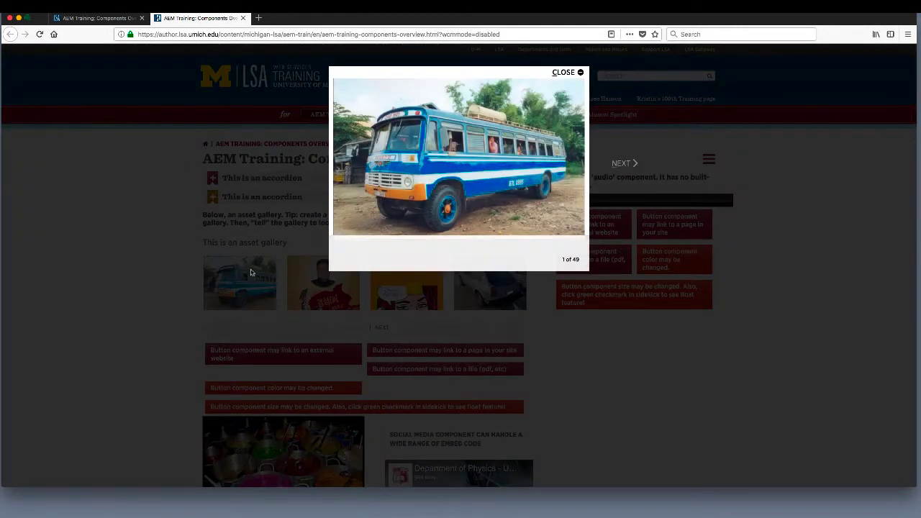
pyautogui.press('Right')
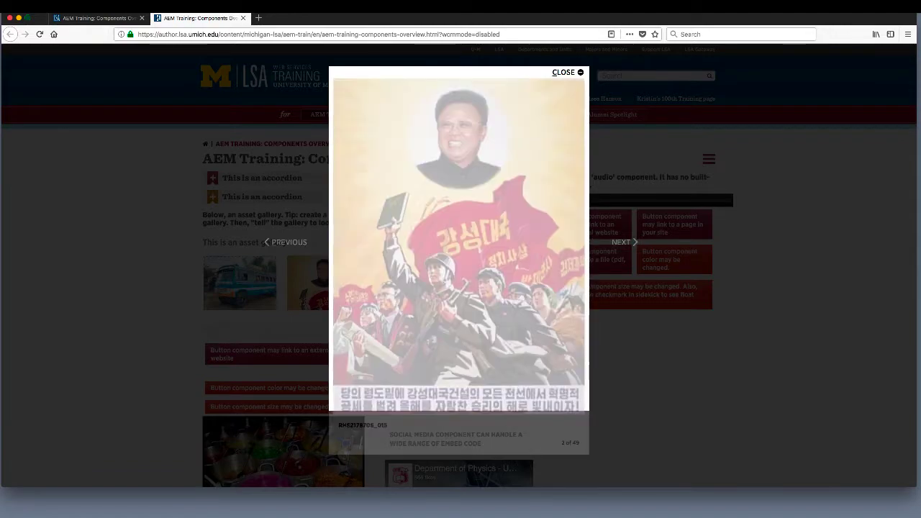
pyautogui.press('Right')
pyautogui.press('Right')
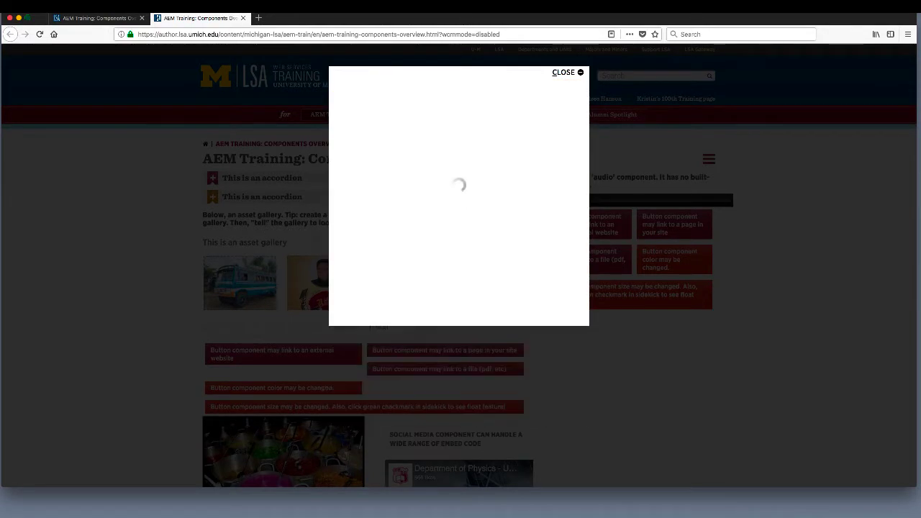
pyautogui.press('Escape')
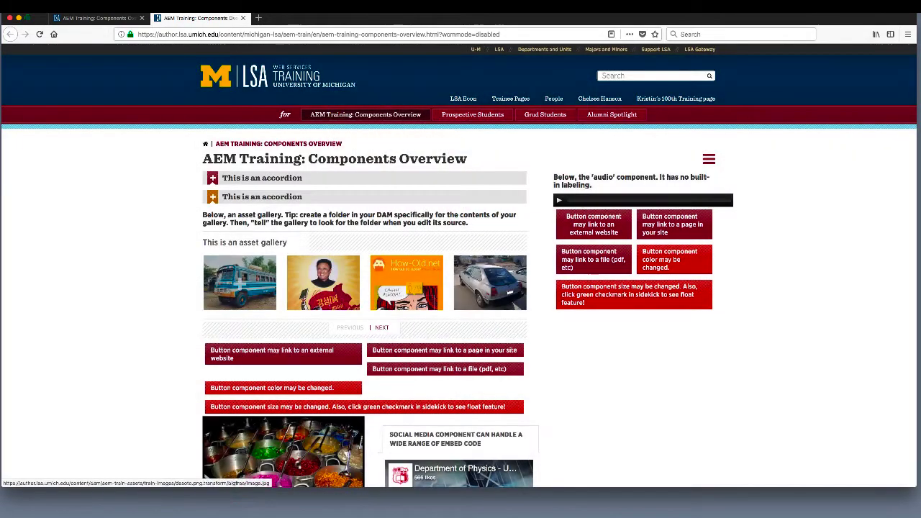
pyautogui.scroll(-3, 448, 256)
pyautogui.scroll(-3, 449, 257)
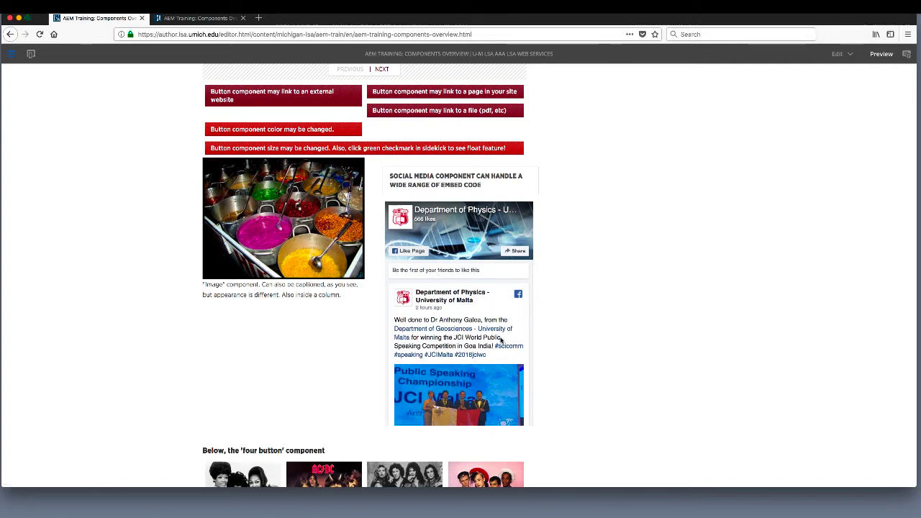
pyautogui.scroll(-1, 501, 340)
pyautogui.scroll(-3, 553, 350)
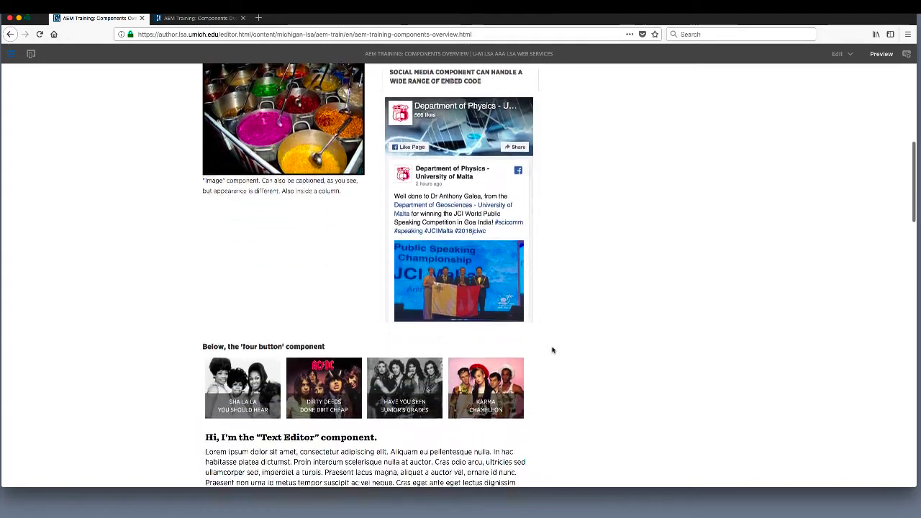
pyautogui.scroll(-5, 553, 350)
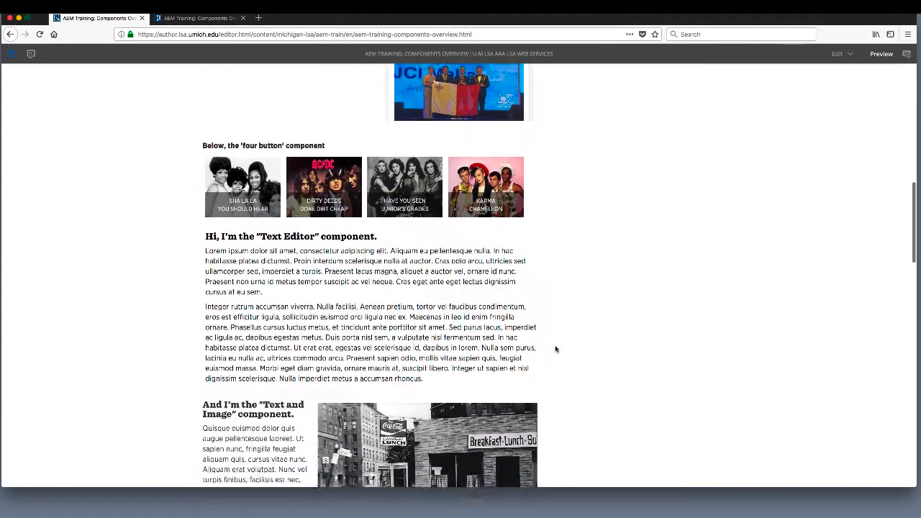
pyautogui.scroll(-2, 555, 349)
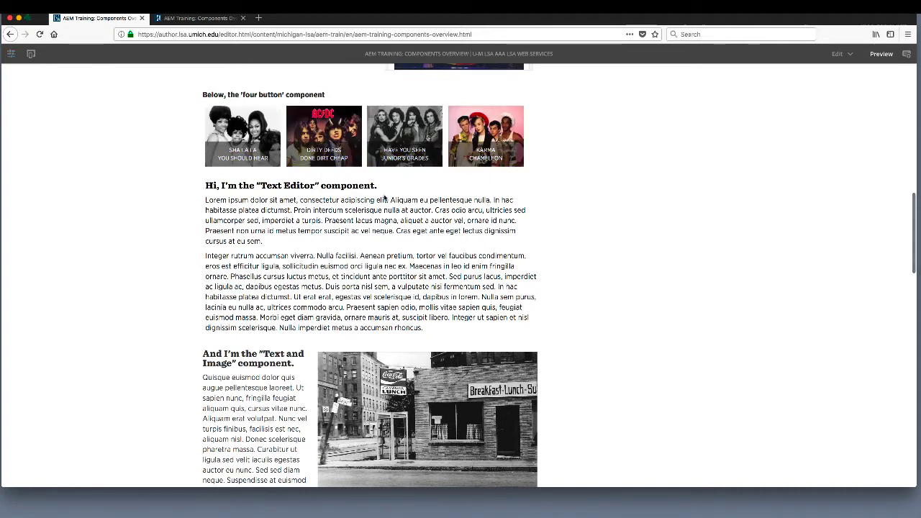
pyautogui.scroll(-5, 594, 362)
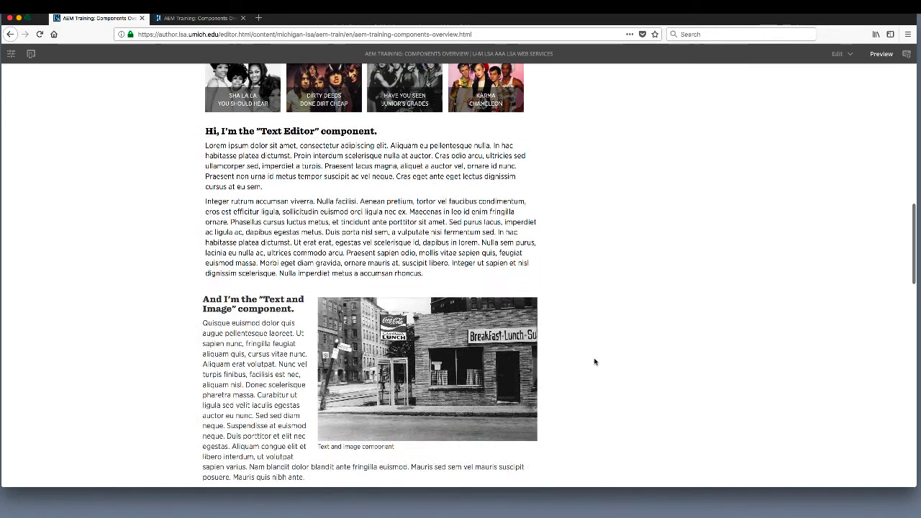
pyautogui.scroll(-2, 594, 362)
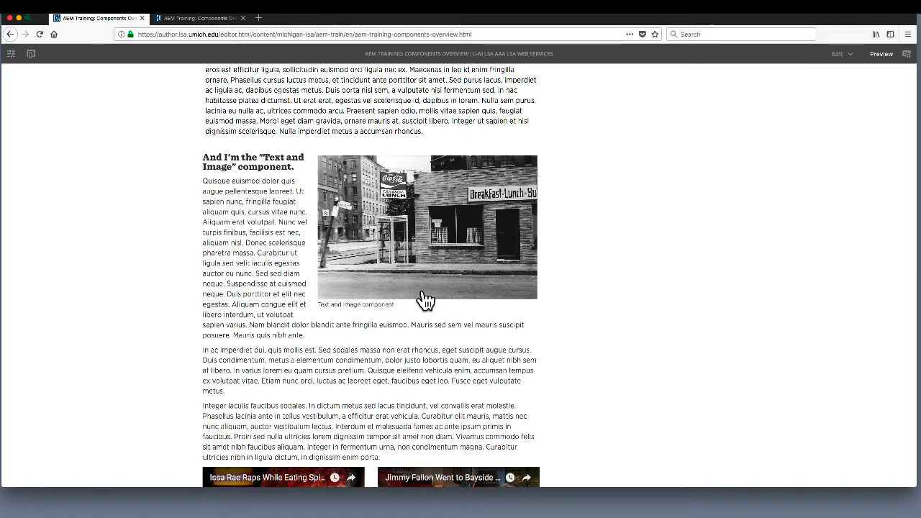
pyautogui.scroll(-7, 161, 291)
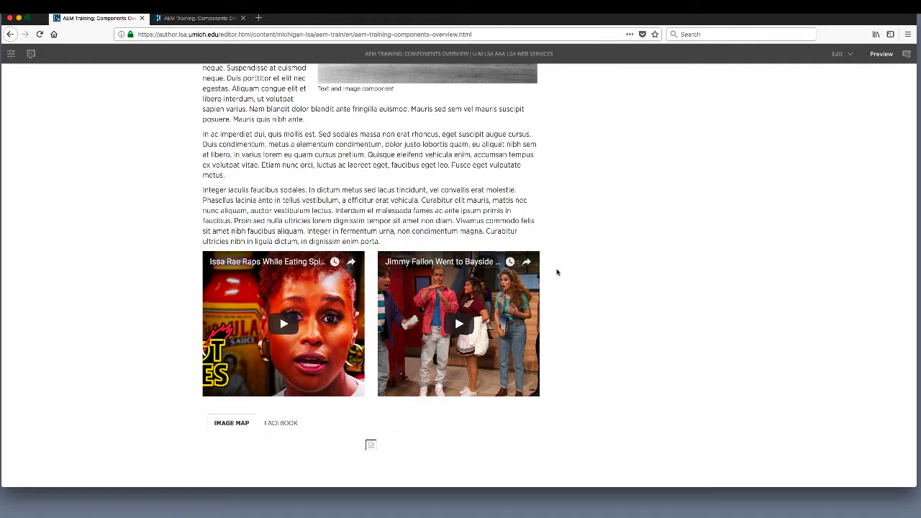
pyautogui.scroll(10, 557, 272)
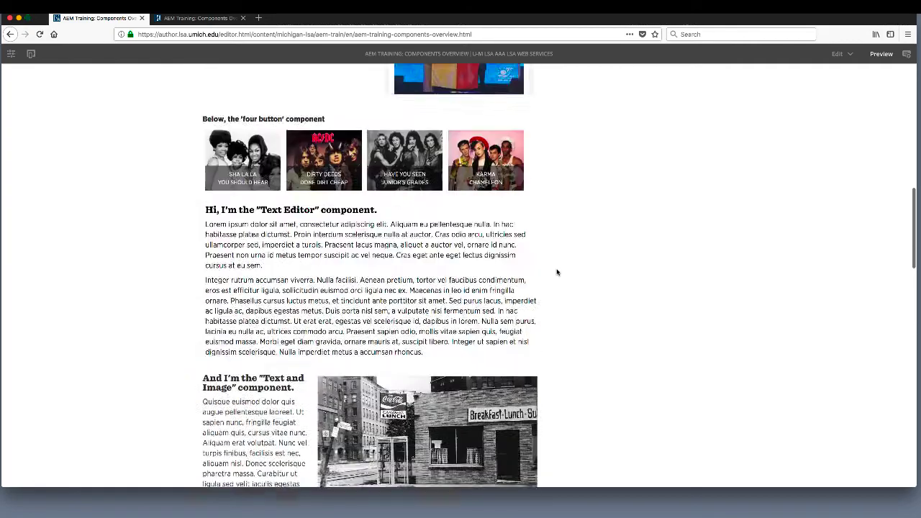
pyautogui.scroll(3, 557, 272)
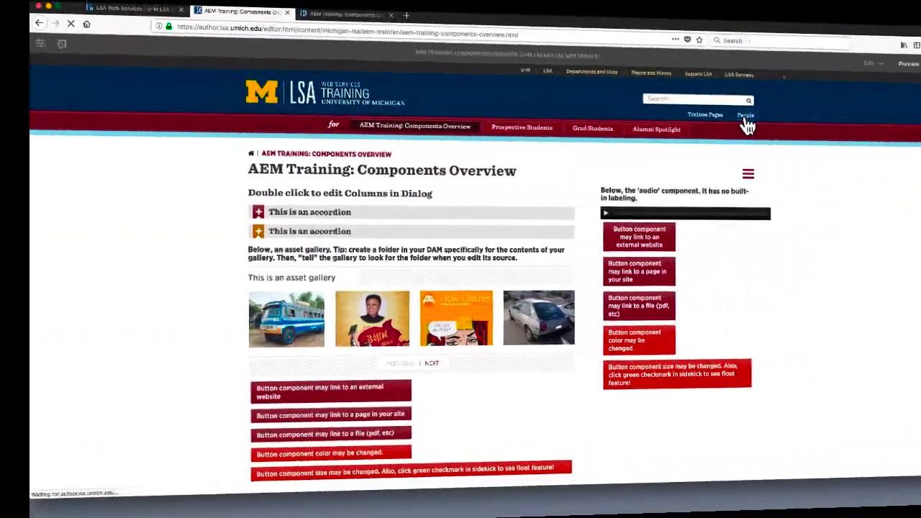
# Open the People directory and scroll through its grid of profile photos
pyautogui.click(827, 137)
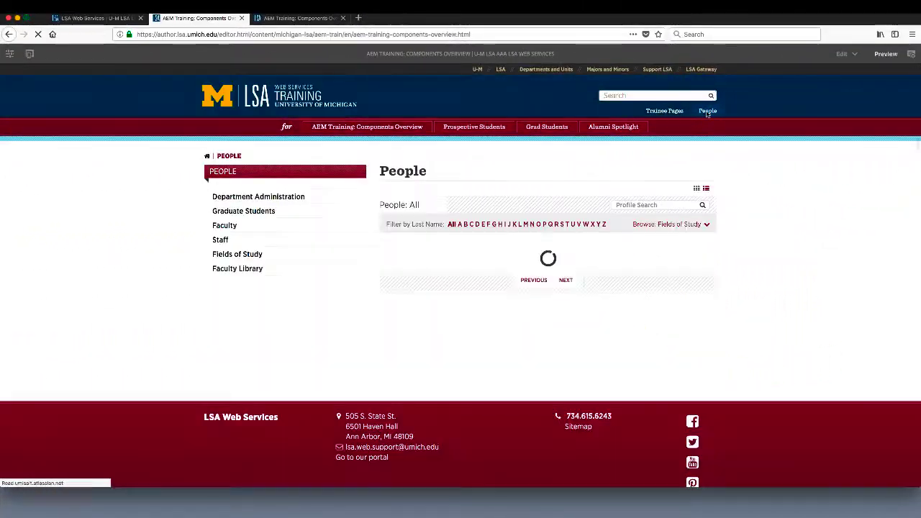
pyautogui.scroll(-3, 736, 280)
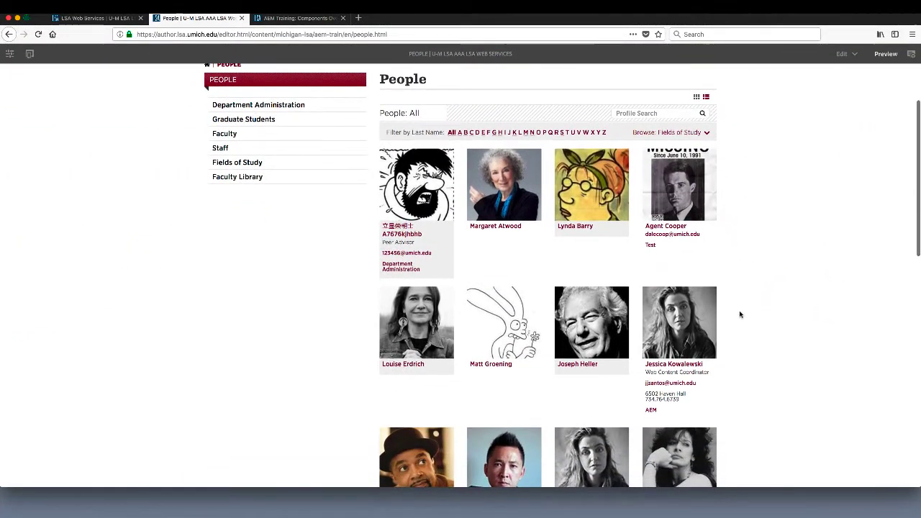
pyautogui.scroll(-5, 739, 315)
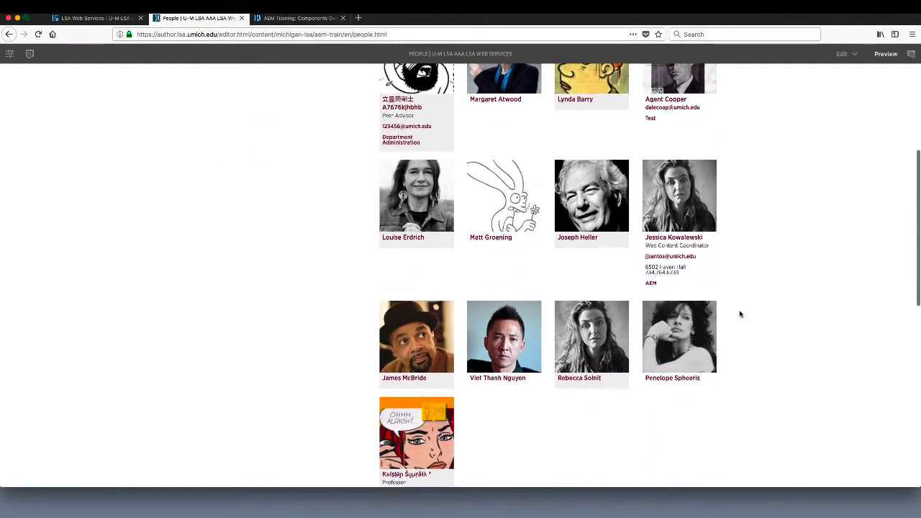
pyautogui.scroll(6, 740, 314)
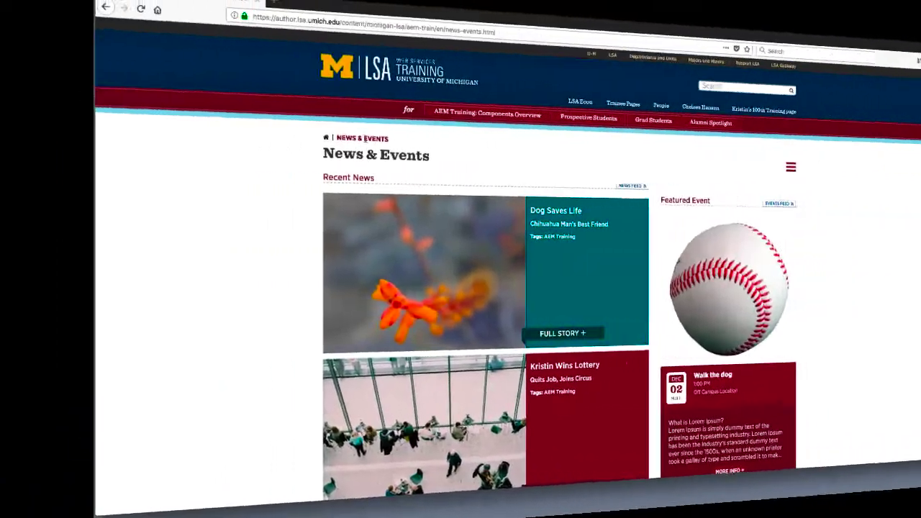
# Scroll down News & Events, open ALL NEWS, then go to the All Events listing
pyautogui.scroll(-2, 179, 222)
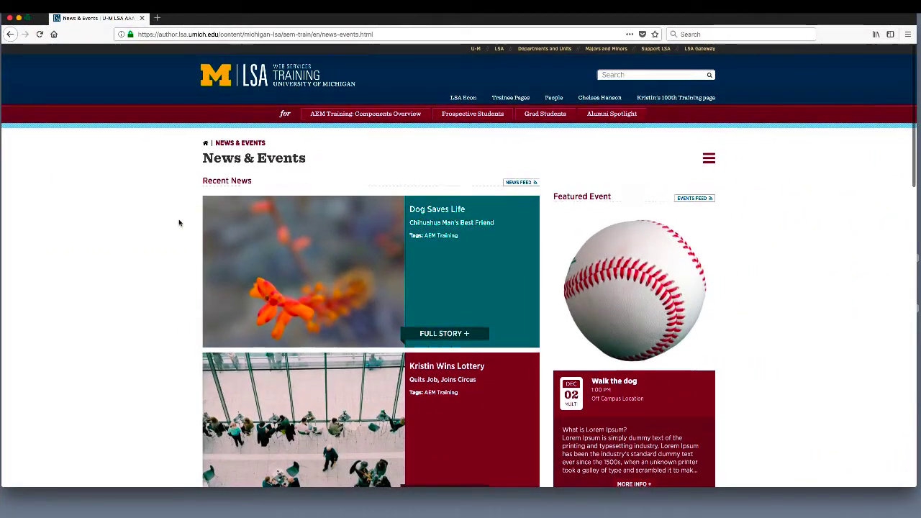
pyautogui.scroll(-1, 179, 222)
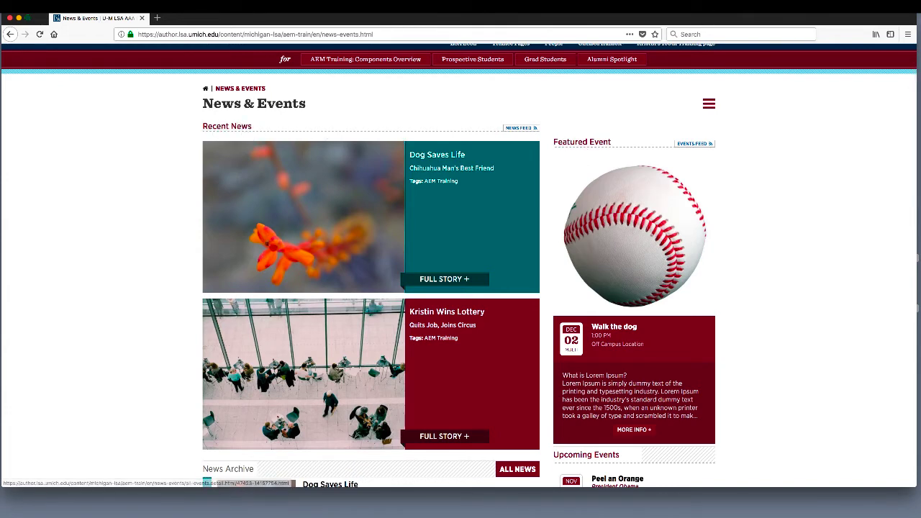
pyautogui.scroll(-5, 595, 358)
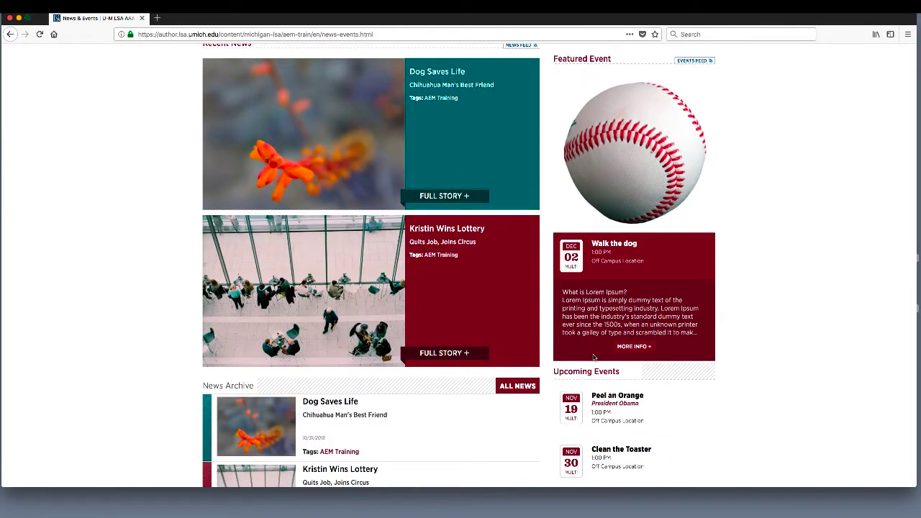
pyautogui.click(508, 387)
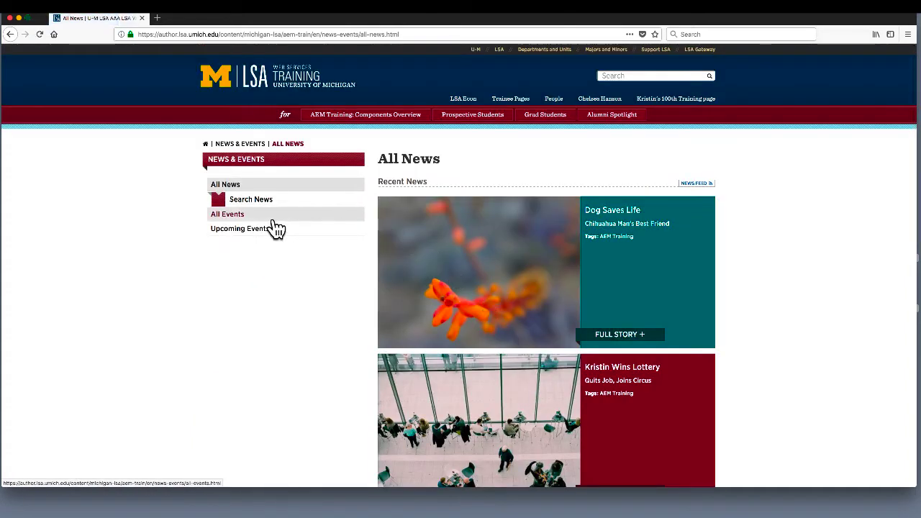
pyautogui.click(229, 217)
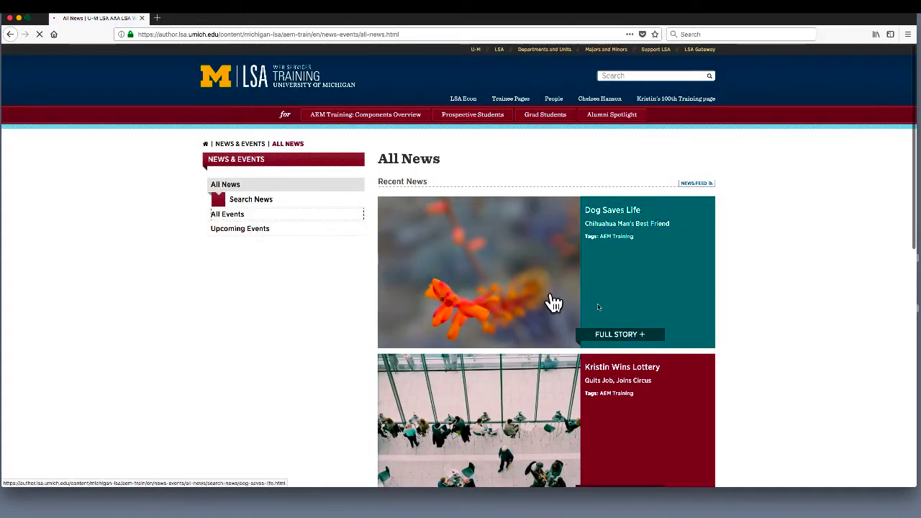
pyautogui.scroll(-3, 676, 347)
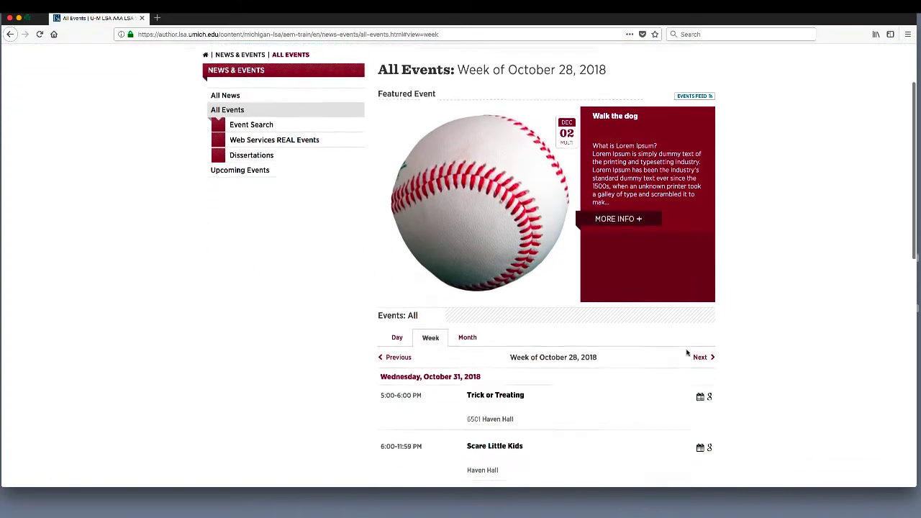